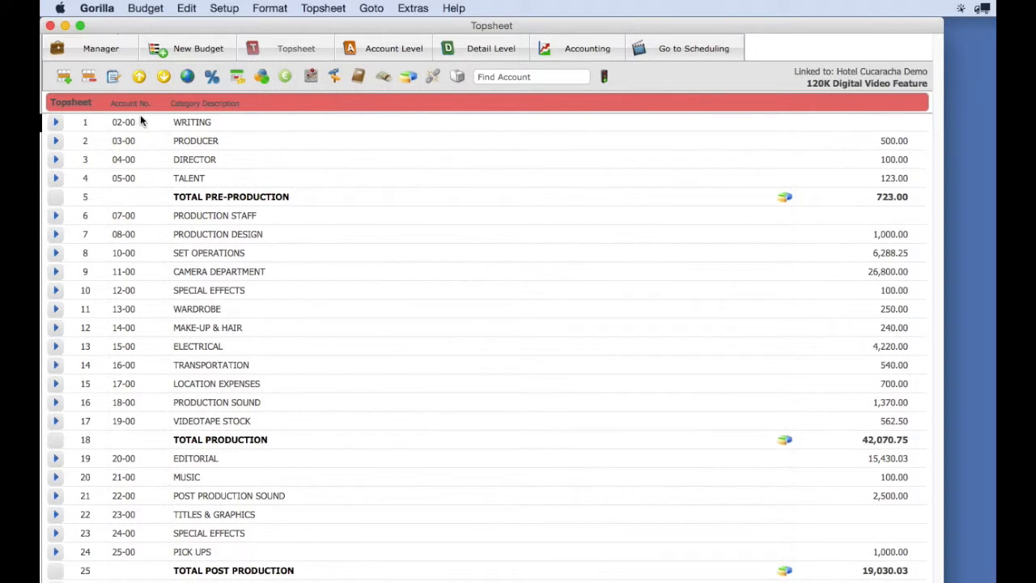
{"action": "left_click", "coordinate": [138, 122]}
{"action": "left_click", "coordinate": [139, 141]}
{"action": "left_click", "coordinate": [139, 160]}
{"action": "left_click", "coordinate": [137, 179]}
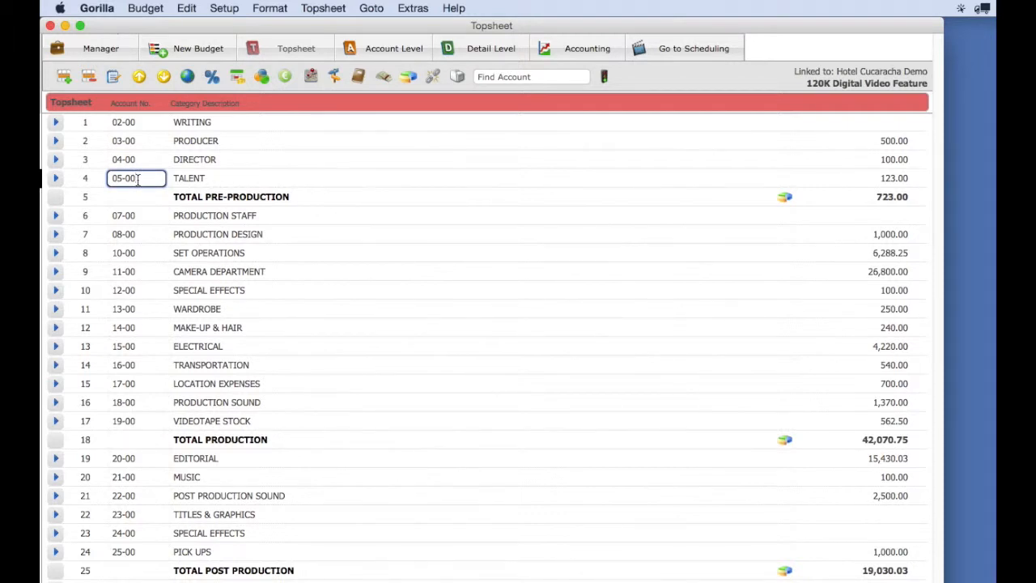
{"action": "left_click", "coordinate": [259, 88]}
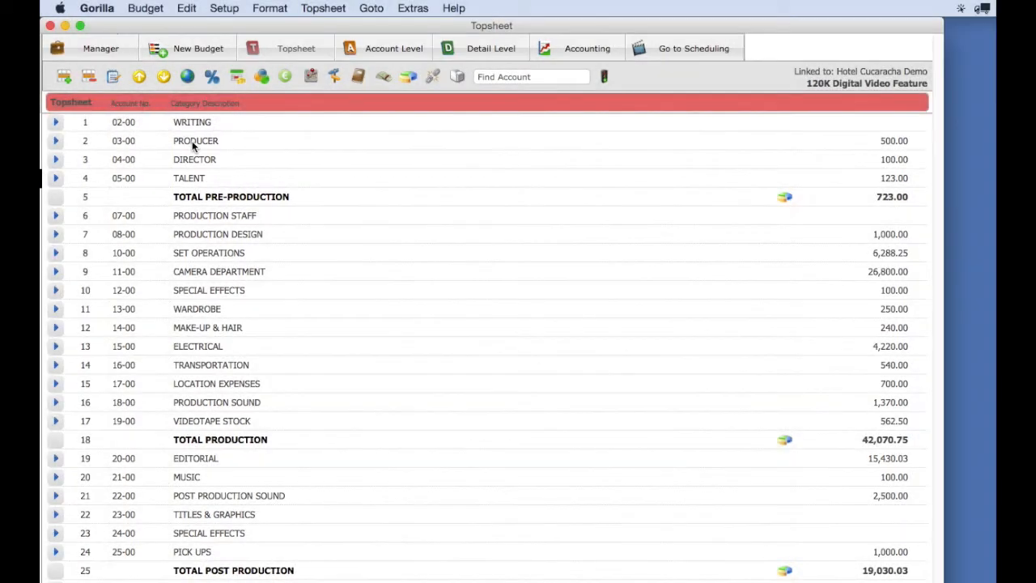
{"action": "left_click", "coordinate": [215, 123]}
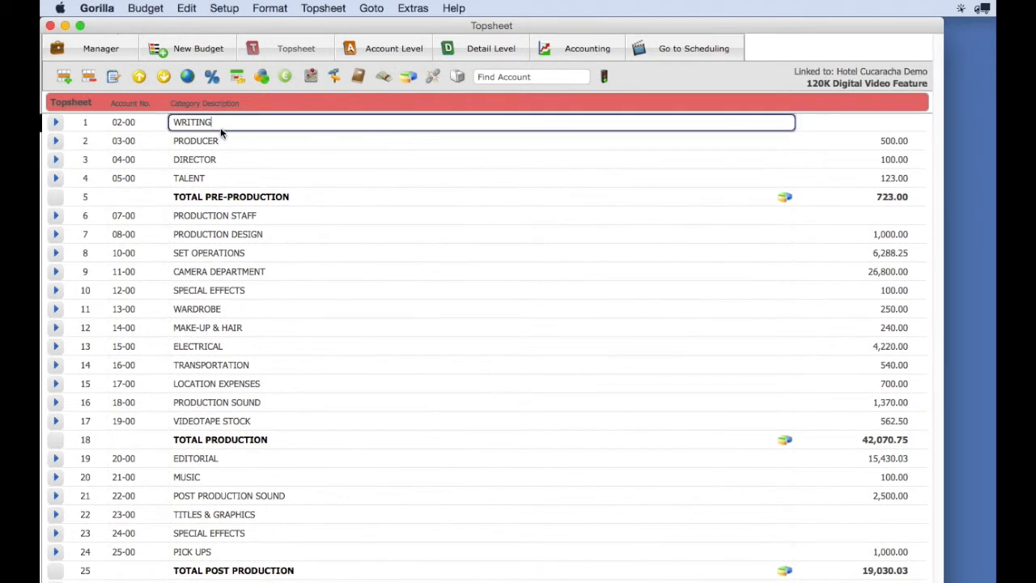
{"action": "left_click", "coordinate": [225, 140]}
Insert a category row below DIRECTOR with account number 04-01 and description NEW CATEGORY, and delete that row again.
{"action": "left_click", "coordinate": [225, 159]}
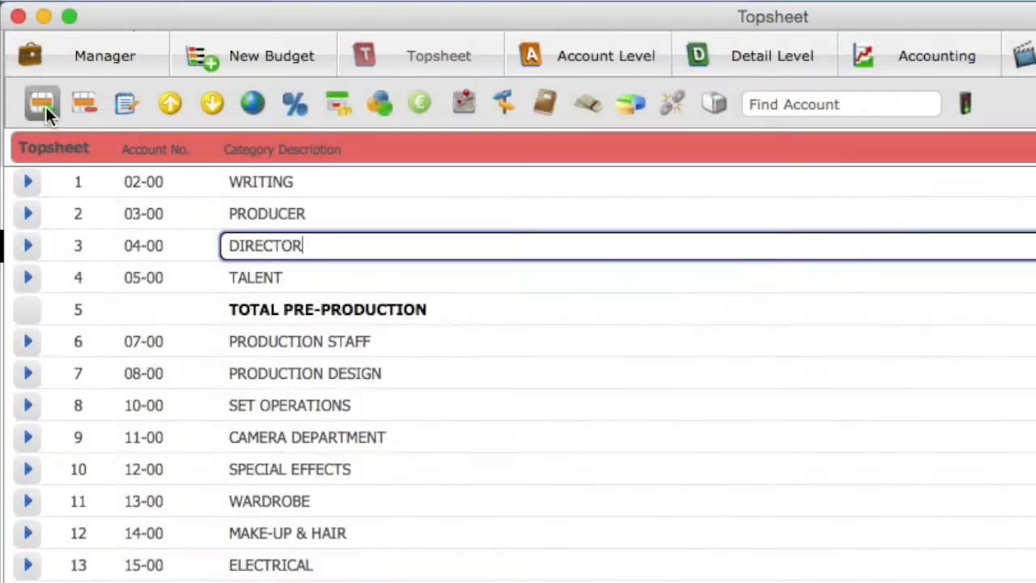
{"action": "left_click", "coordinate": [46, 106]}
{"action": "type", "text": "0"}
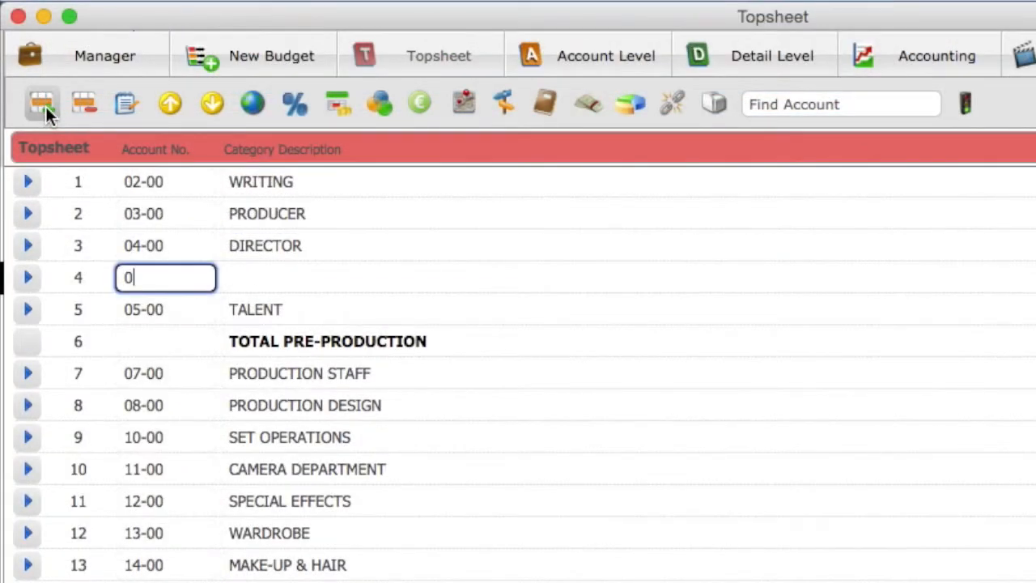
{"action": "type", "text": "4-01"}
{"action": "left_click", "coordinate": [259, 275]}
{"action": "type", "text": "NEW"}
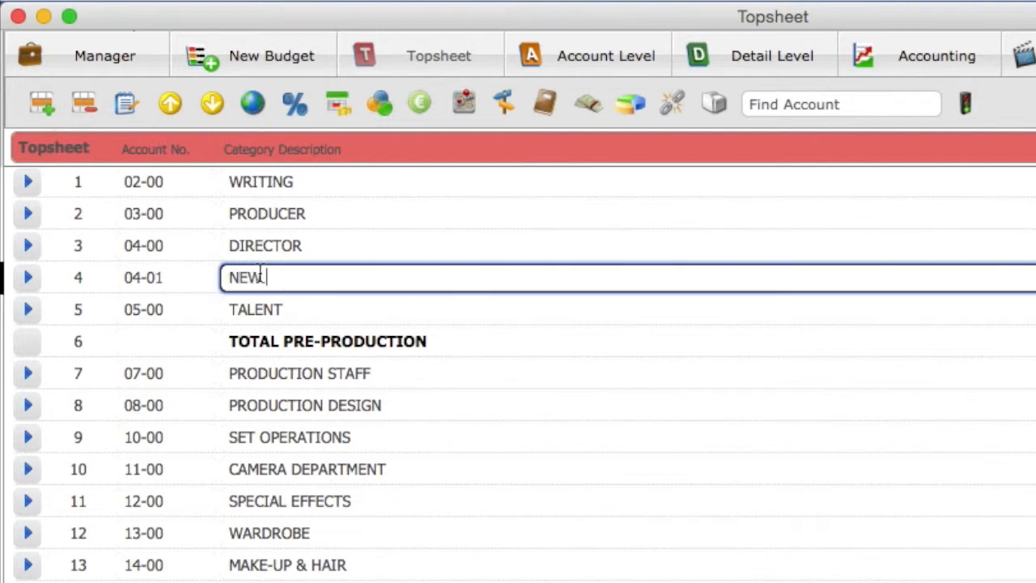
{"action": "type", "text": " CATEGORY"}
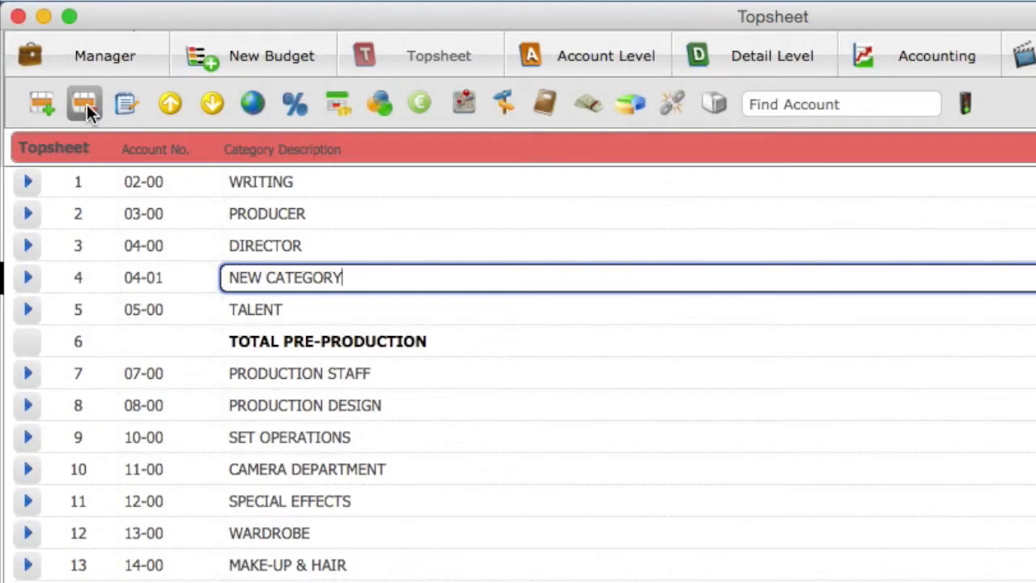
{"action": "left_click", "coordinate": [86, 104]}
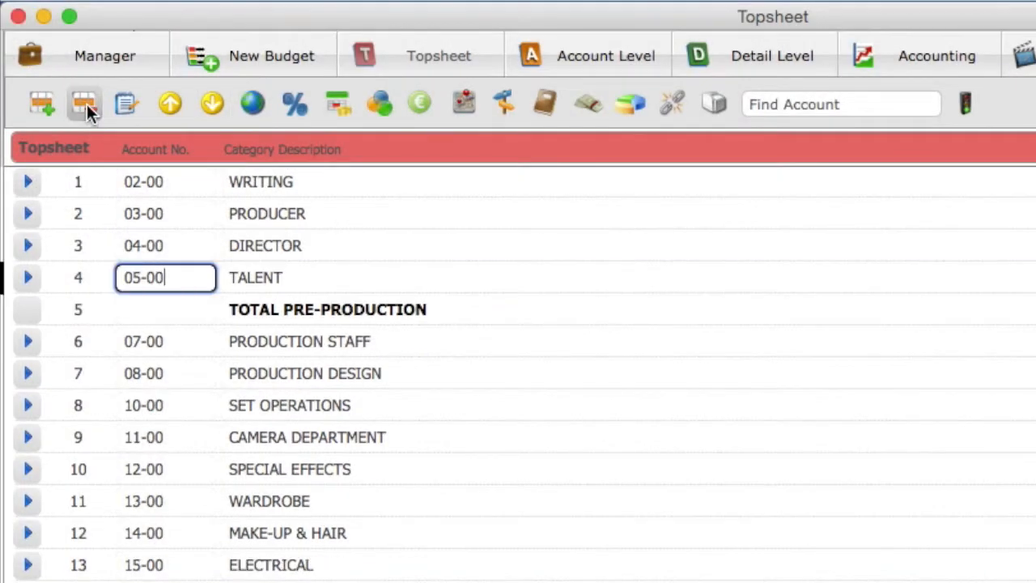
Try to delete the TALENT category row and cancel the deletion.
{"action": "left_click", "coordinate": [313, 275]}
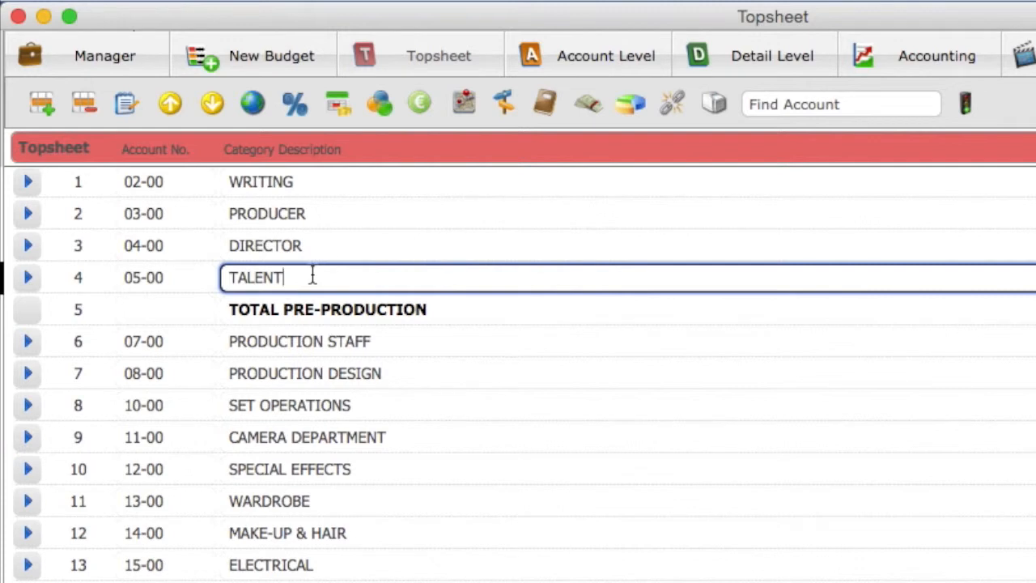
{"action": "left_click", "coordinate": [123, 104]}
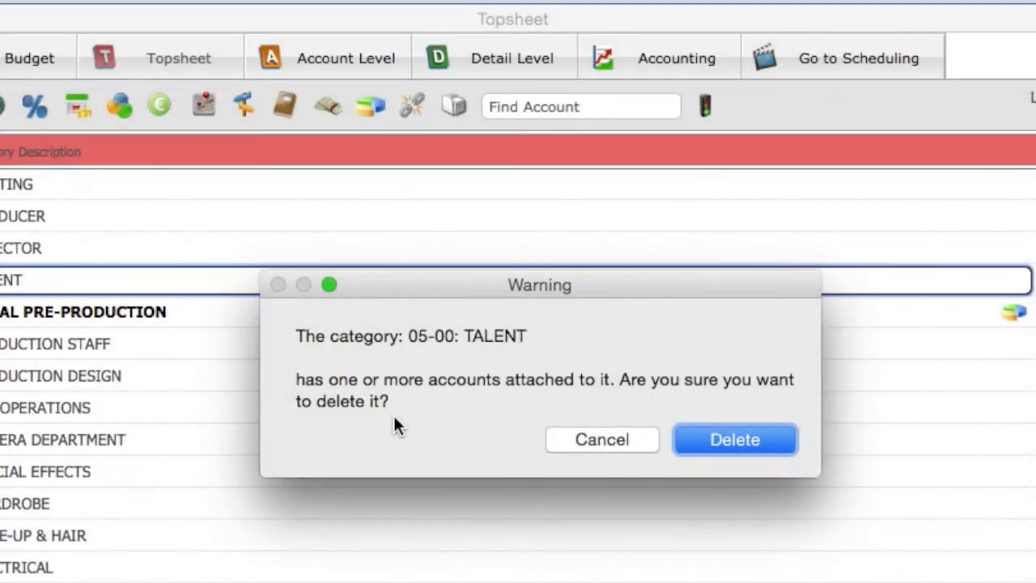
{"action": "left_click", "coordinate": [608, 441]}
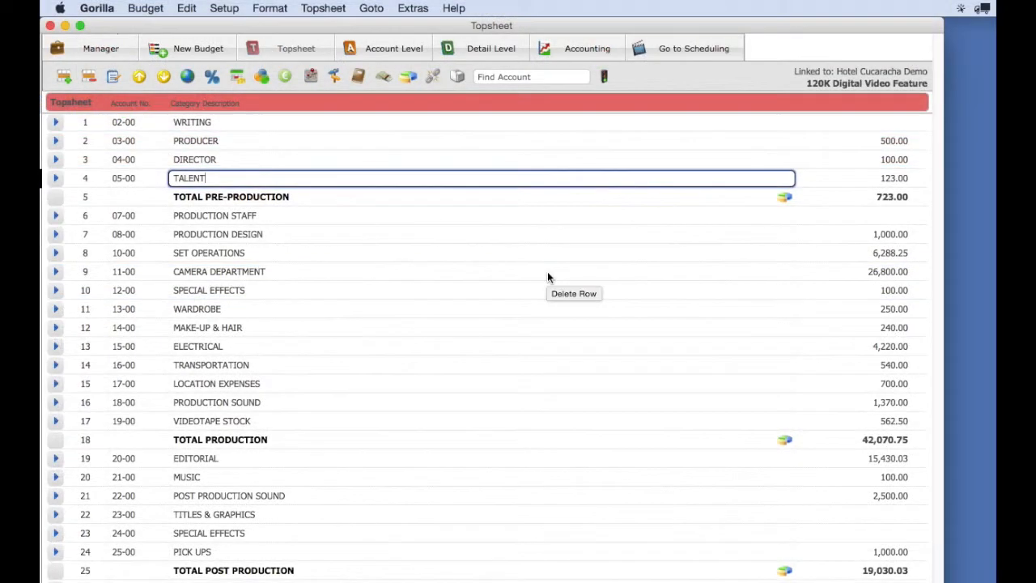
Attach the note "Note here..." to the TALENT category and show the Quick Print choices.
{"action": "left_click", "coordinate": [114, 78]}
{"action": "type", "text": "No"}
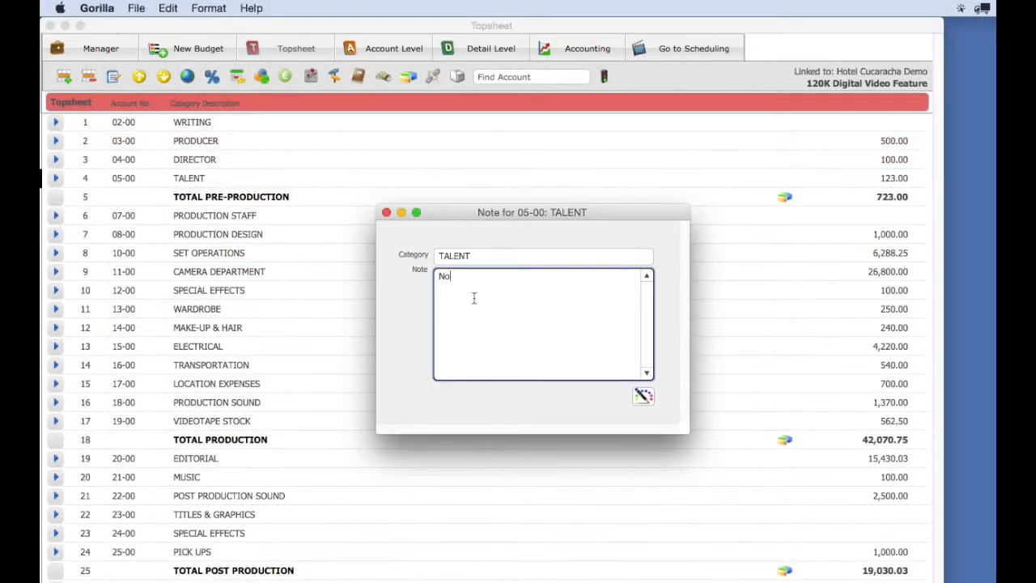
{"action": "type", "text": "te here..."}
{"action": "left_click", "coordinate": [386, 212]}
{"action": "left_click", "coordinate": [456, 78]}
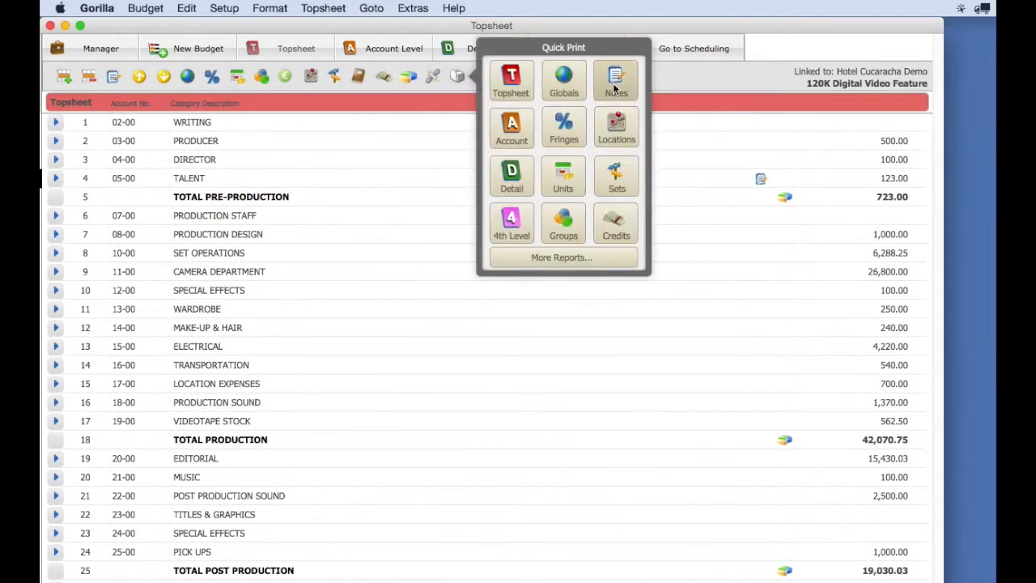
Reopen the TALENT category's note and apply a dark green text color to the category.
{"action": "left_click", "coordinate": [265, 177]}
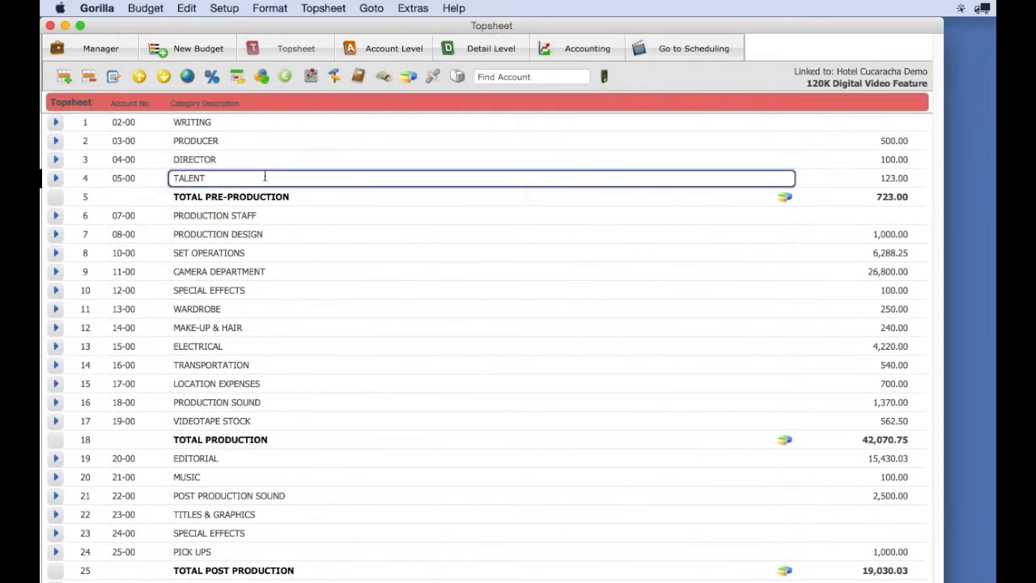
{"action": "left_click", "coordinate": [113, 76]}
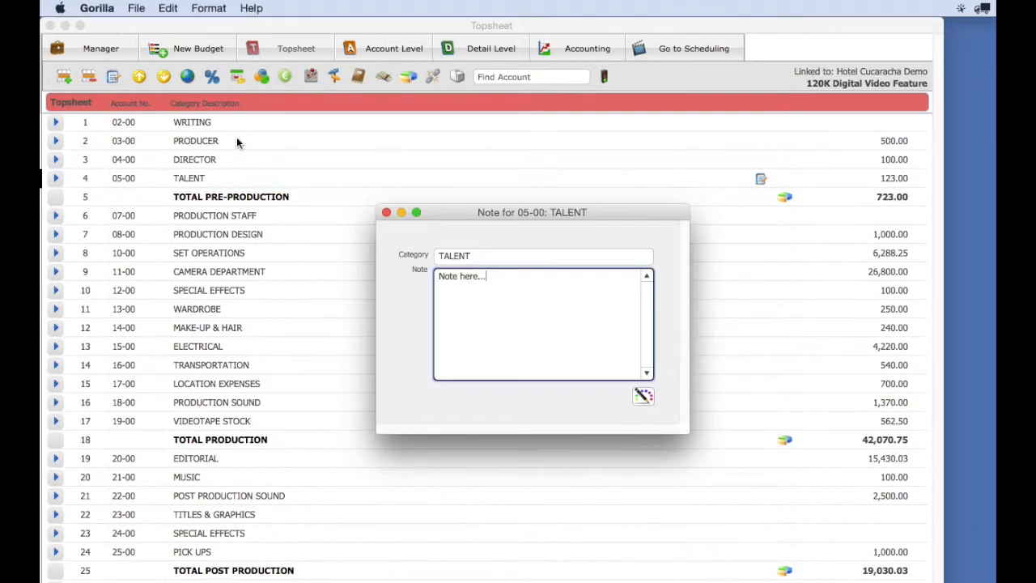
{"action": "left_click", "coordinate": [643, 395]}
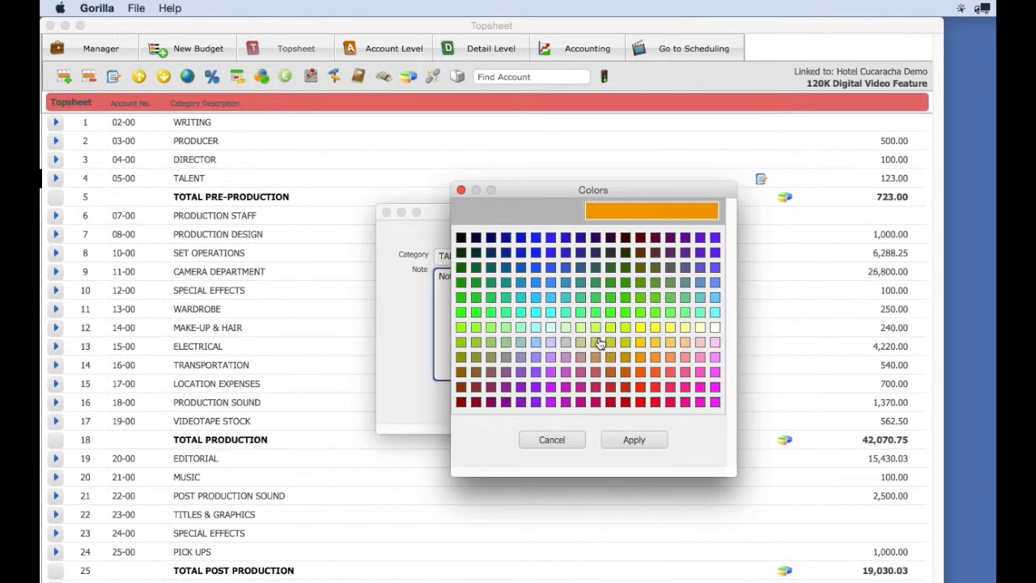
{"action": "left_click", "coordinate": [625, 284]}
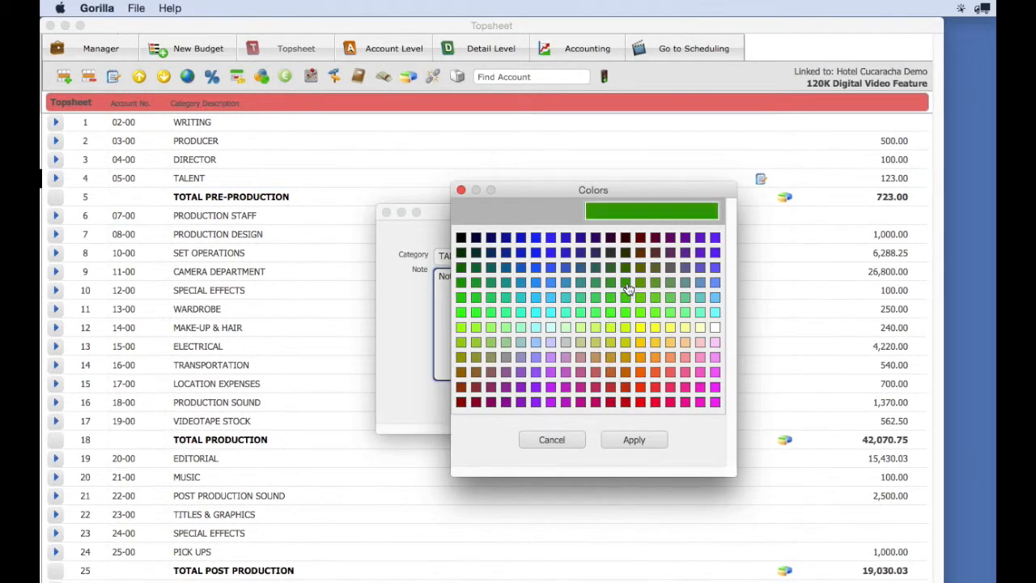
{"action": "left_click", "coordinate": [636, 439]}
{"action": "left_click", "coordinate": [385, 210]}
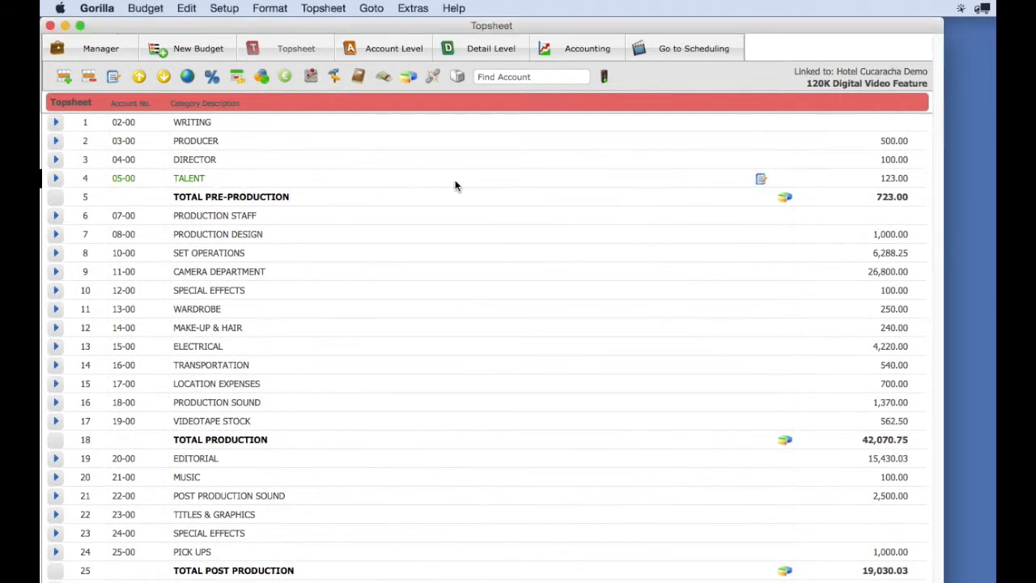
View the note attached to the TALENT row from its note marker and close it.
{"action": "left_click", "coordinate": [765, 179]}
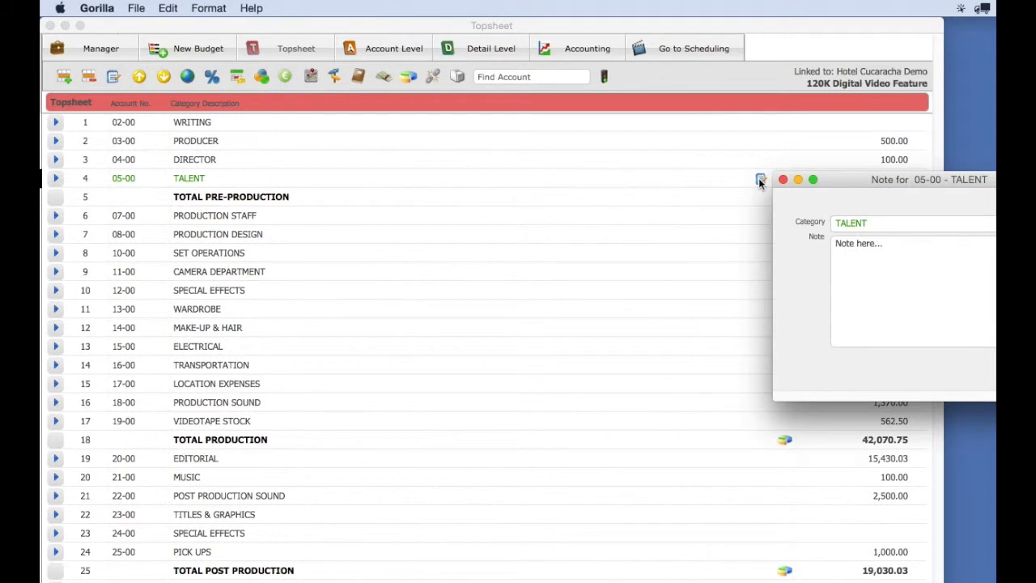
{"action": "left_click_drag", "start_coordinate": [824, 182], "coordinate": [600, 243]}
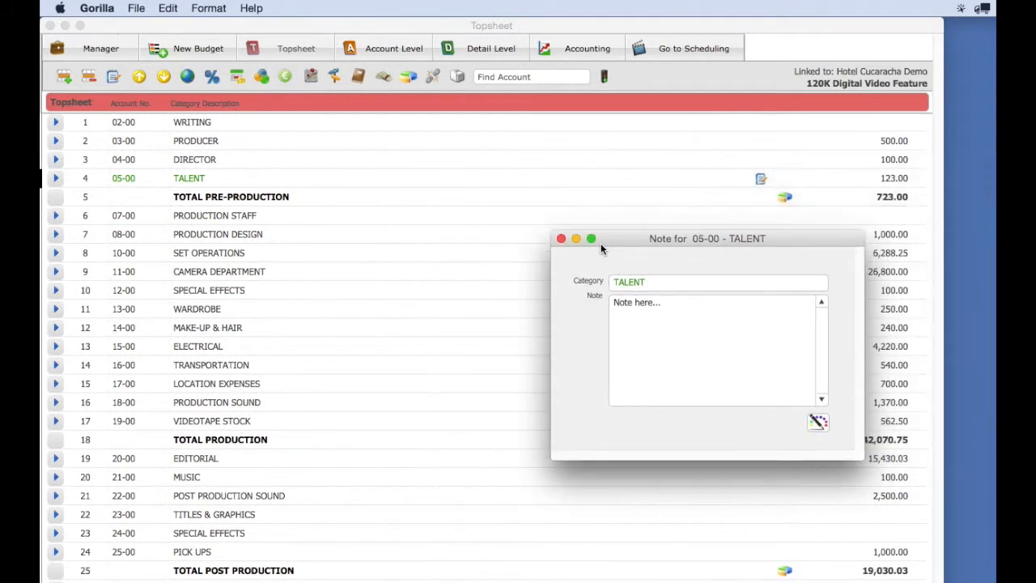
{"action": "left_click", "coordinate": [559, 238]}
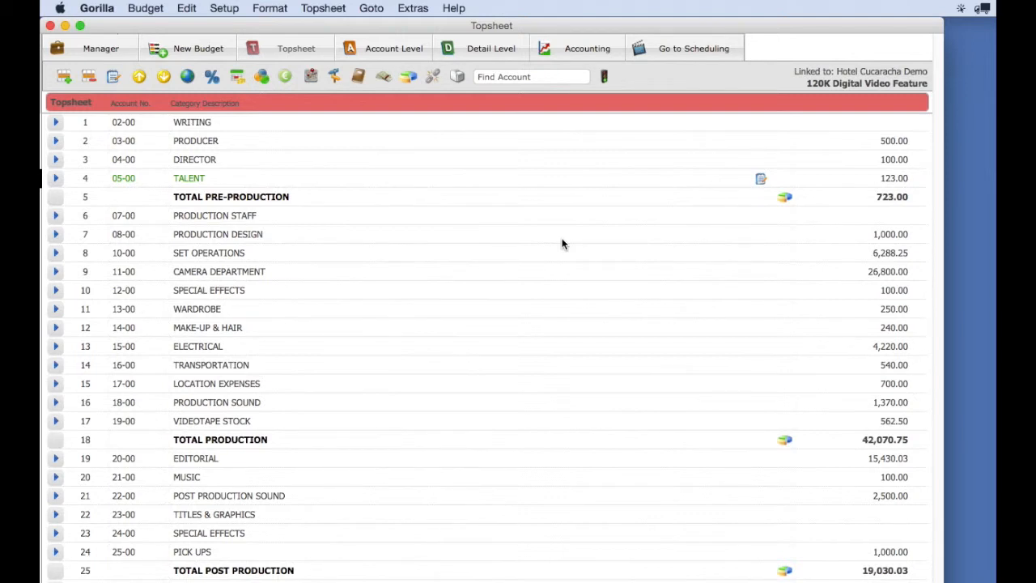
Move the DIRECTOR row down one place below TALENT and move it back up again.
{"action": "left_click", "coordinate": [224, 159]}
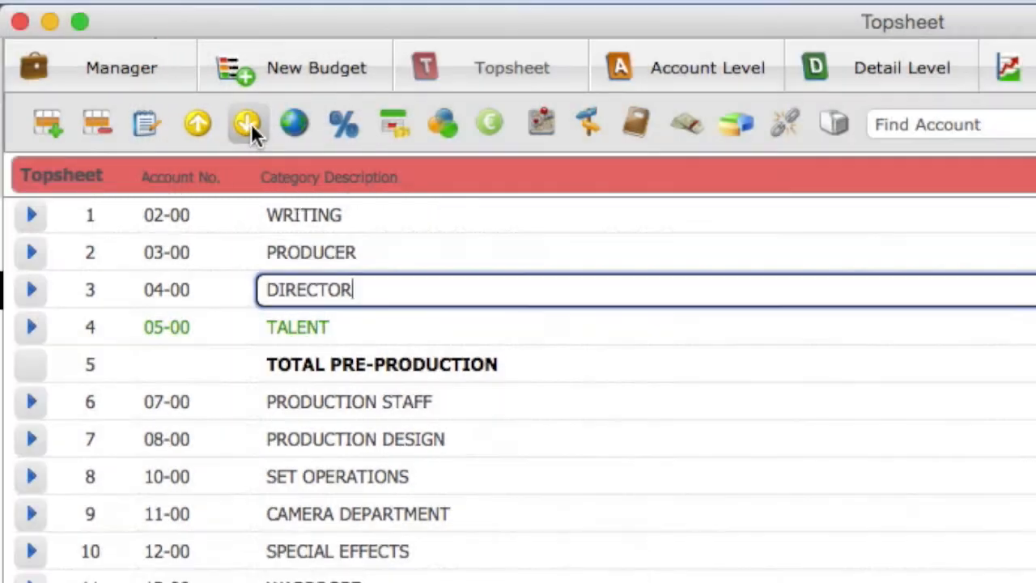
{"action": "left_click", "coordinate": [247, 124]}
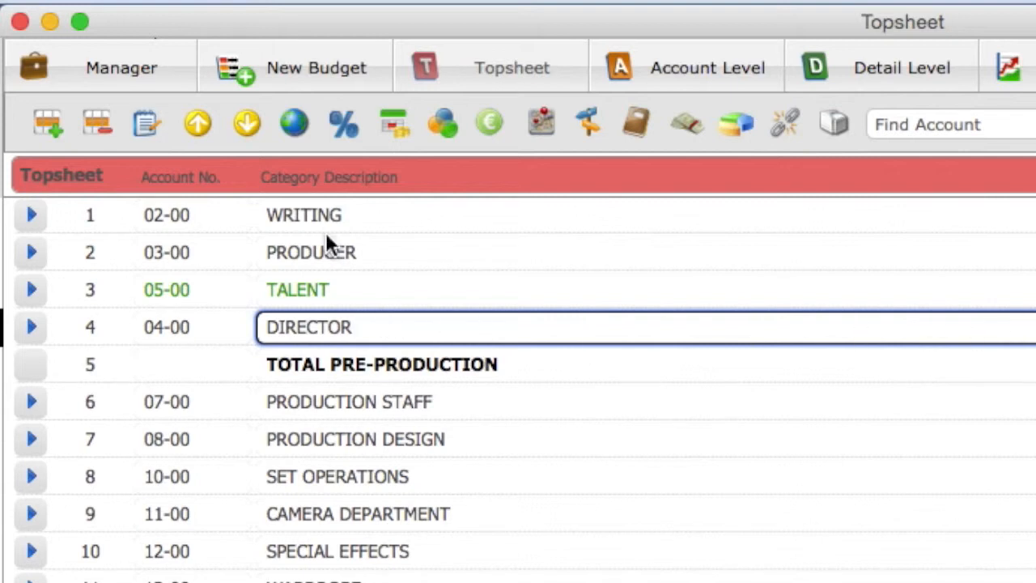
{"action": "left_click", "coordinate": [199, 123]}
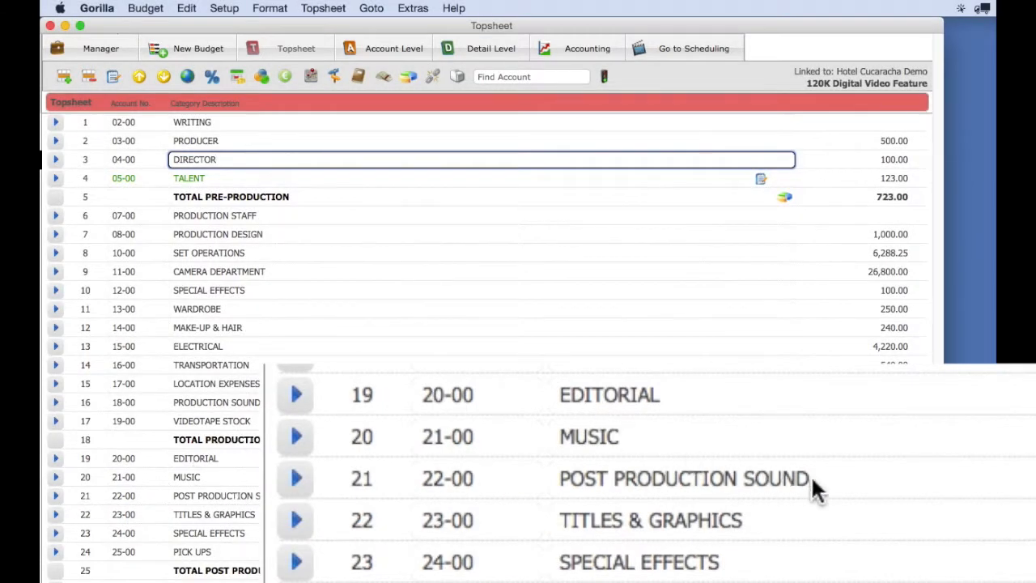
Insert a production total named "Total Editing" below the POST PRODUCTION SOUND category.
{"action": "left_click", "coordinate": [845, 477]}
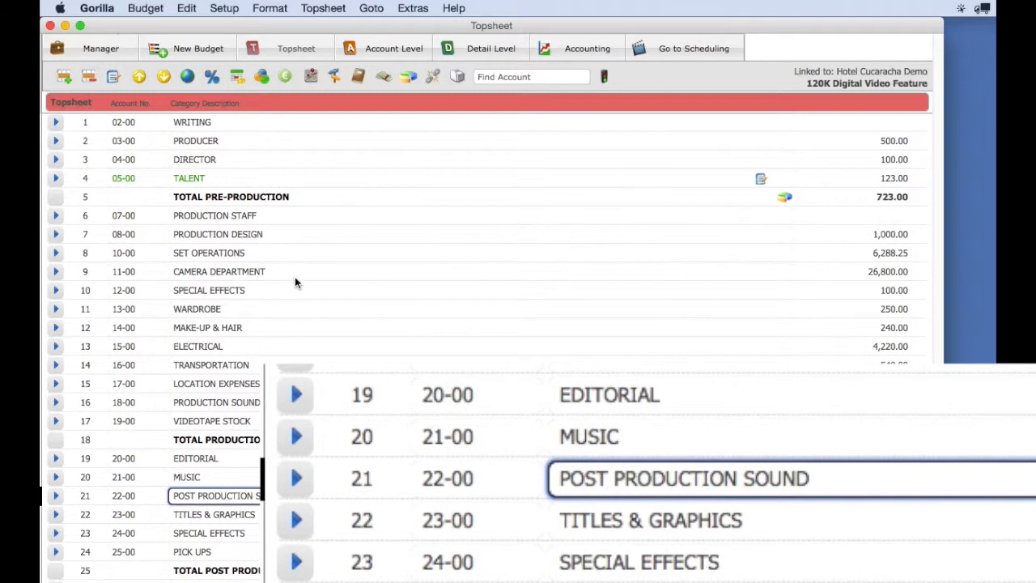
{"action": "left_click", "coordinate": [189, 9]}
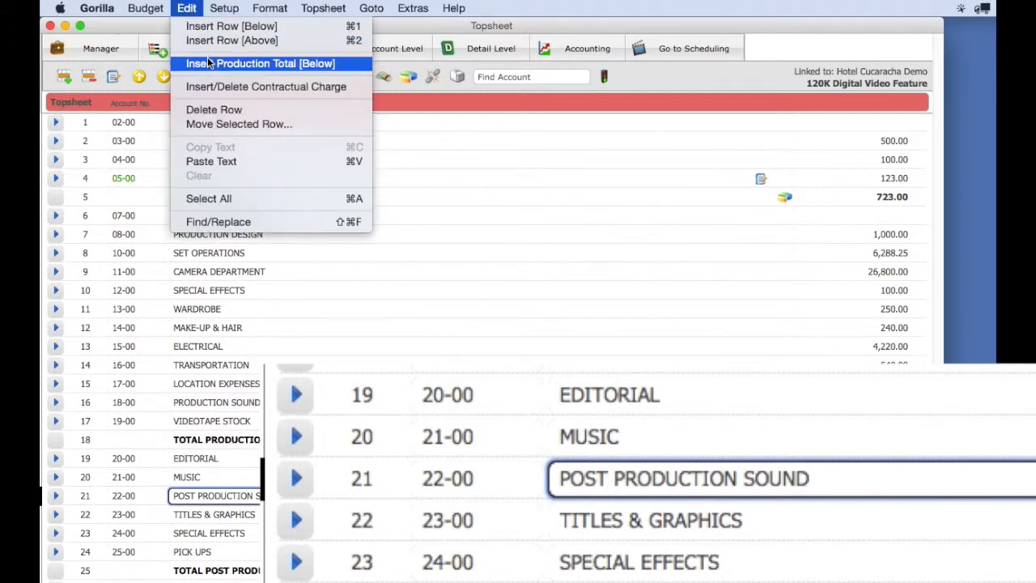
{"action": "left_click", "coordinate": [322, 63]}
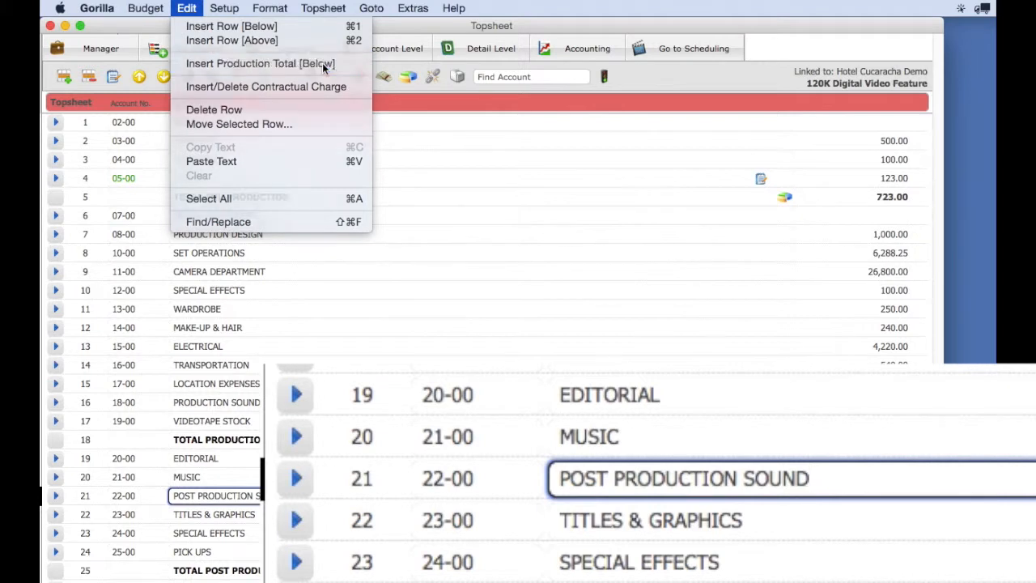
{"action": "left_click", "coordinate": [413, 279]}
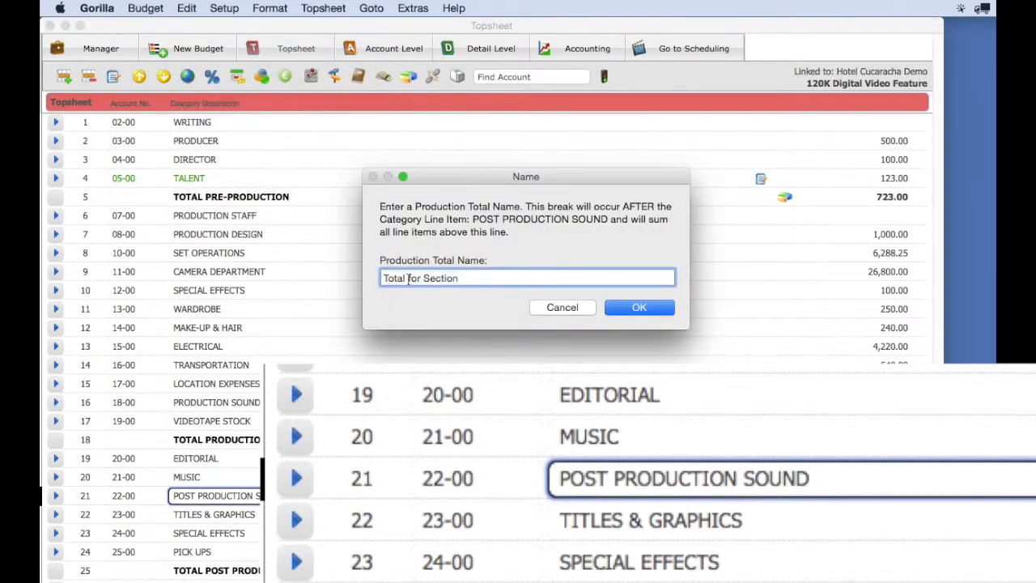
{"action": "left_click_drag", "start_coordinate": [408, 278], "coordinate": [472, 277]}
{"action": "type", "text": "Editing"}
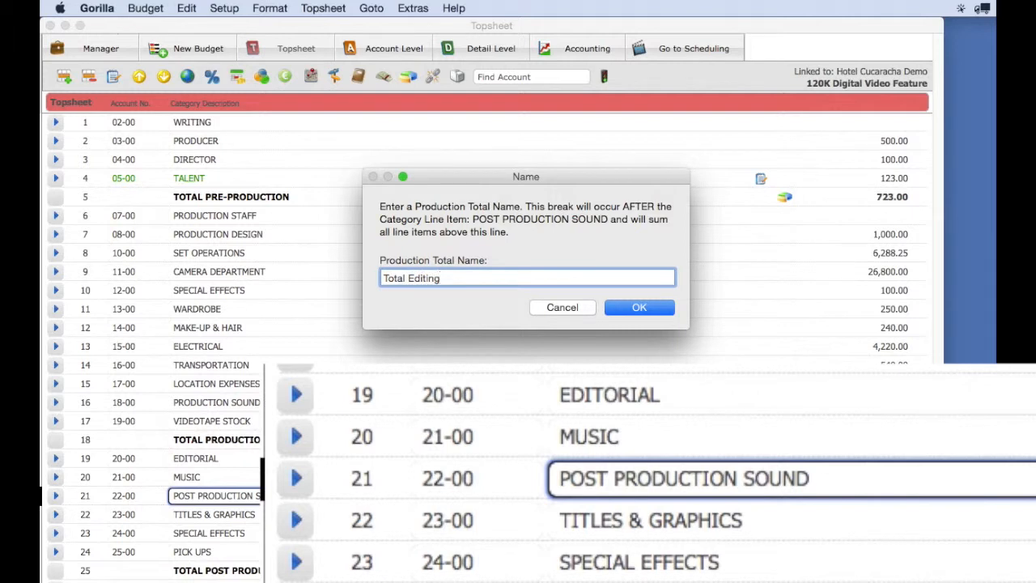
{"action": "left_click", "coordinate": [633, 305]}
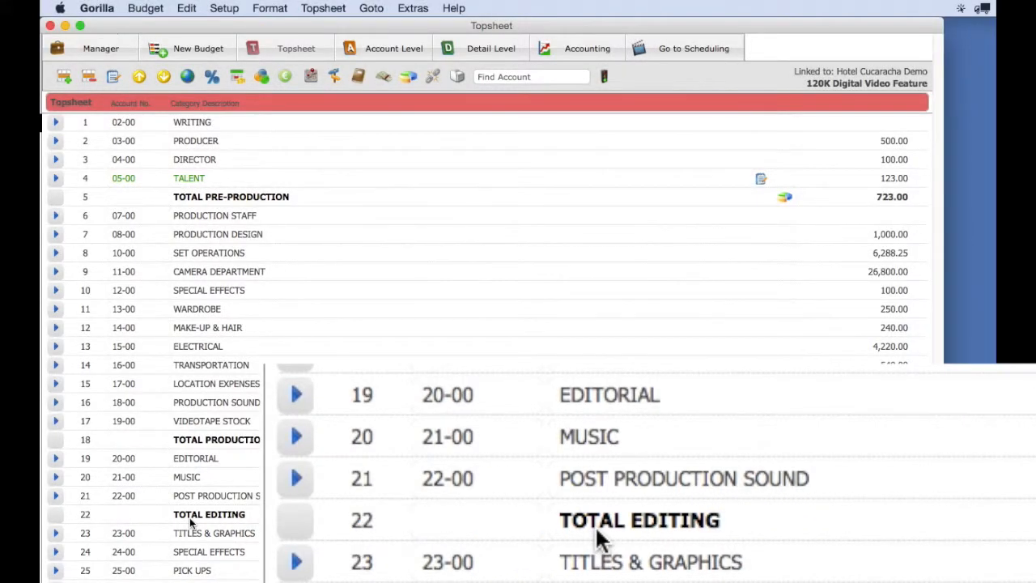
Insert a category row below MUSIC with account number 21-01 and description SOUND EDITING.
{"action": "left_click", "coordinate": [189, 476]}
{"action": "left_click", "coordinate": [64, 77]}
{"action": "type", "text": "21-01"}
{"action": "key", "text": "Tab"}
{"action": "type", "text": "SOUND EDITING"}
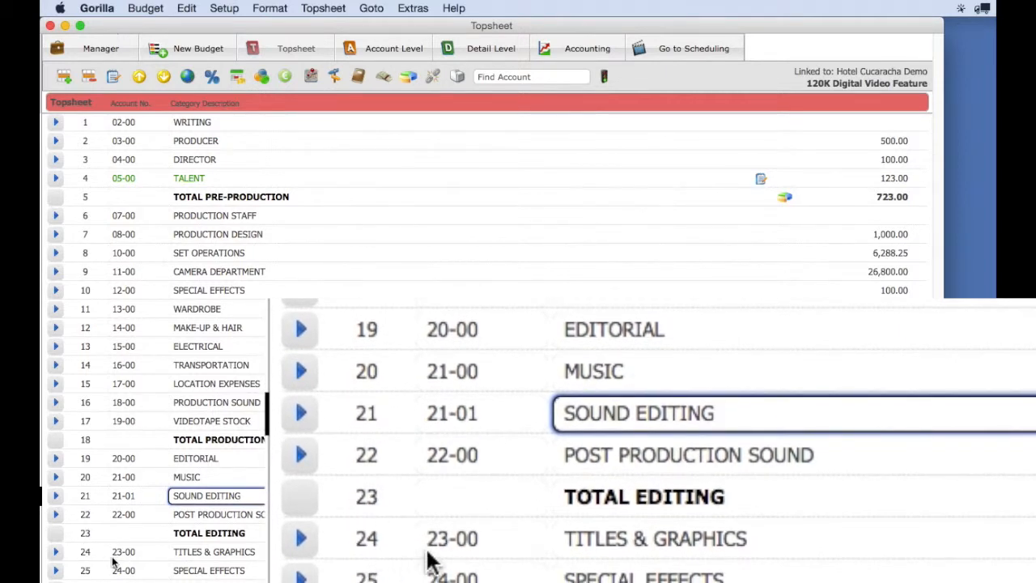
Move the TITLES & GRAPHICS row under EDITORIAL with the Move Selected Row command.
{"action": "left_click", "coordinate": [192, 552]}
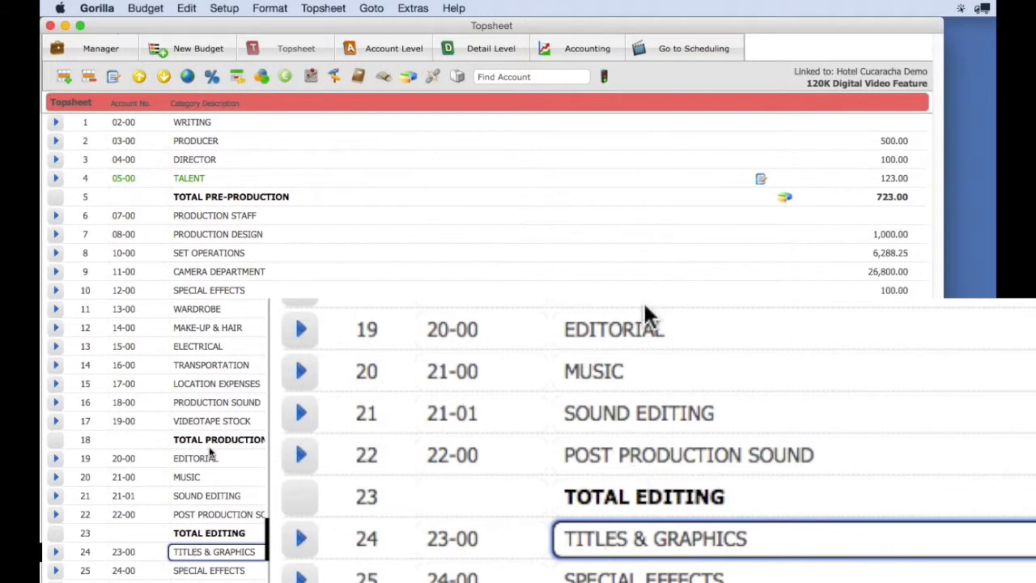
{"action": "left_click", "coordinate": [188, 8]}
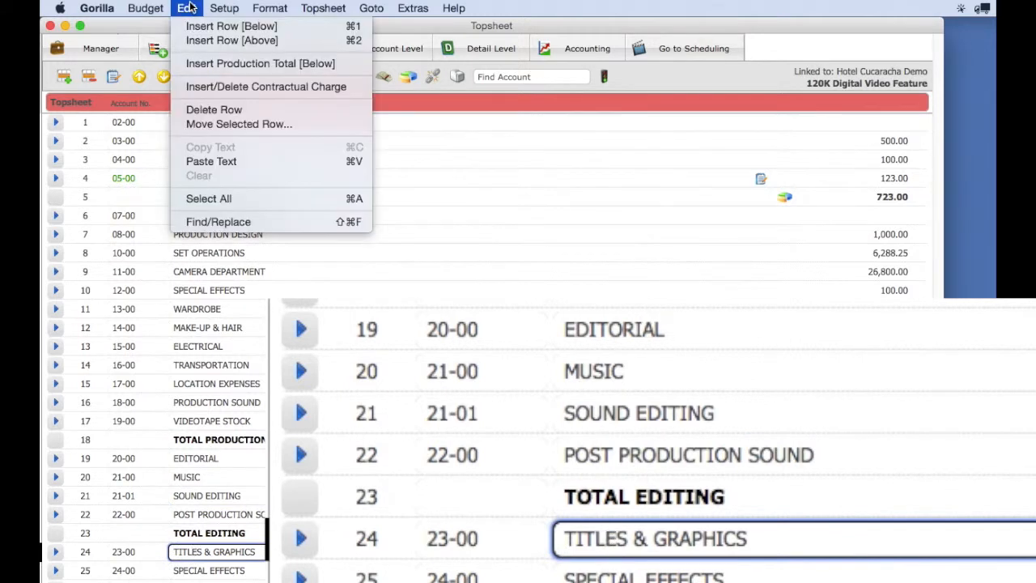
{"action": "left_click", "coordinate": [218, 123]}
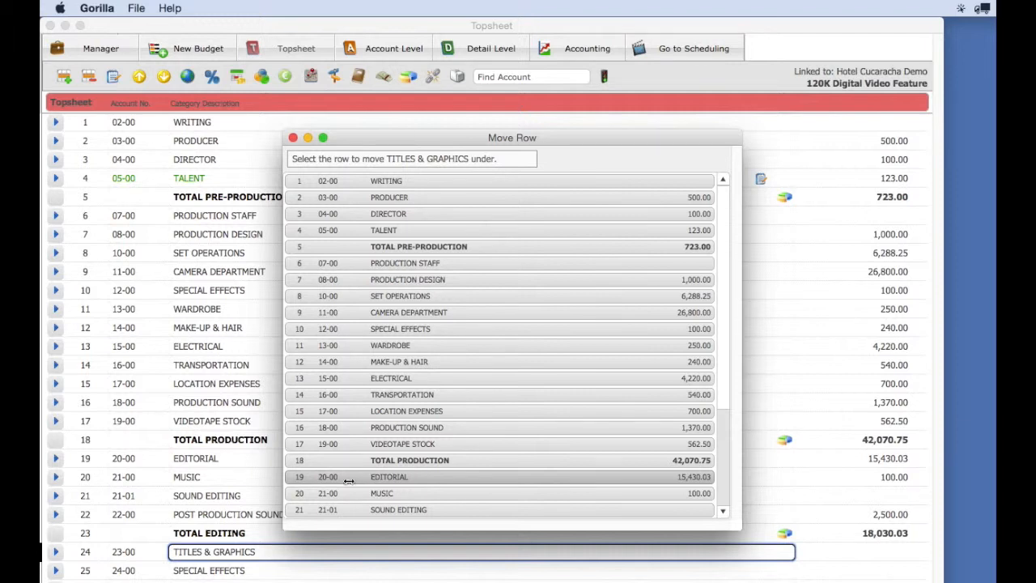
{"action": "left_click", "coordinate": [324, 476]}
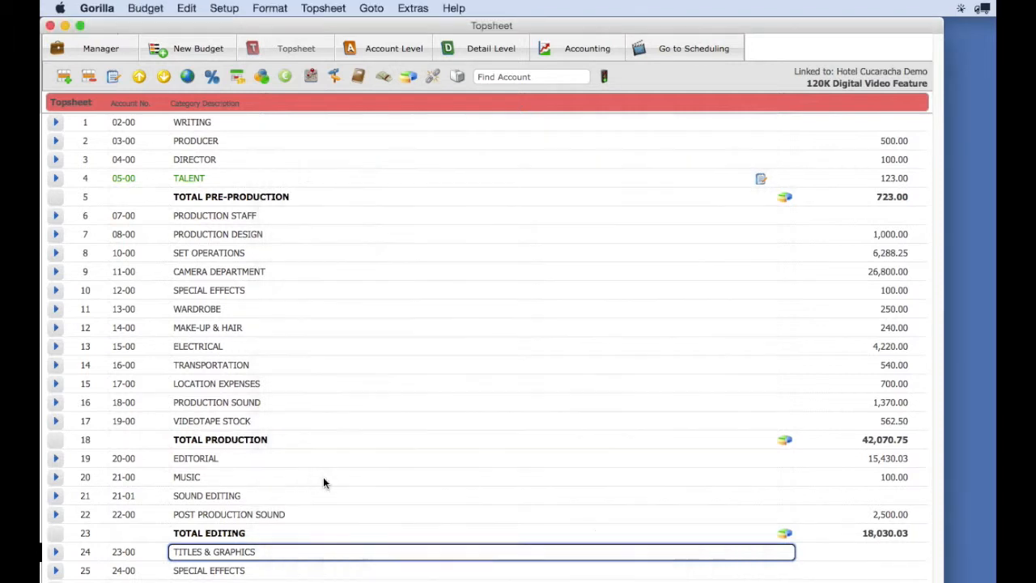